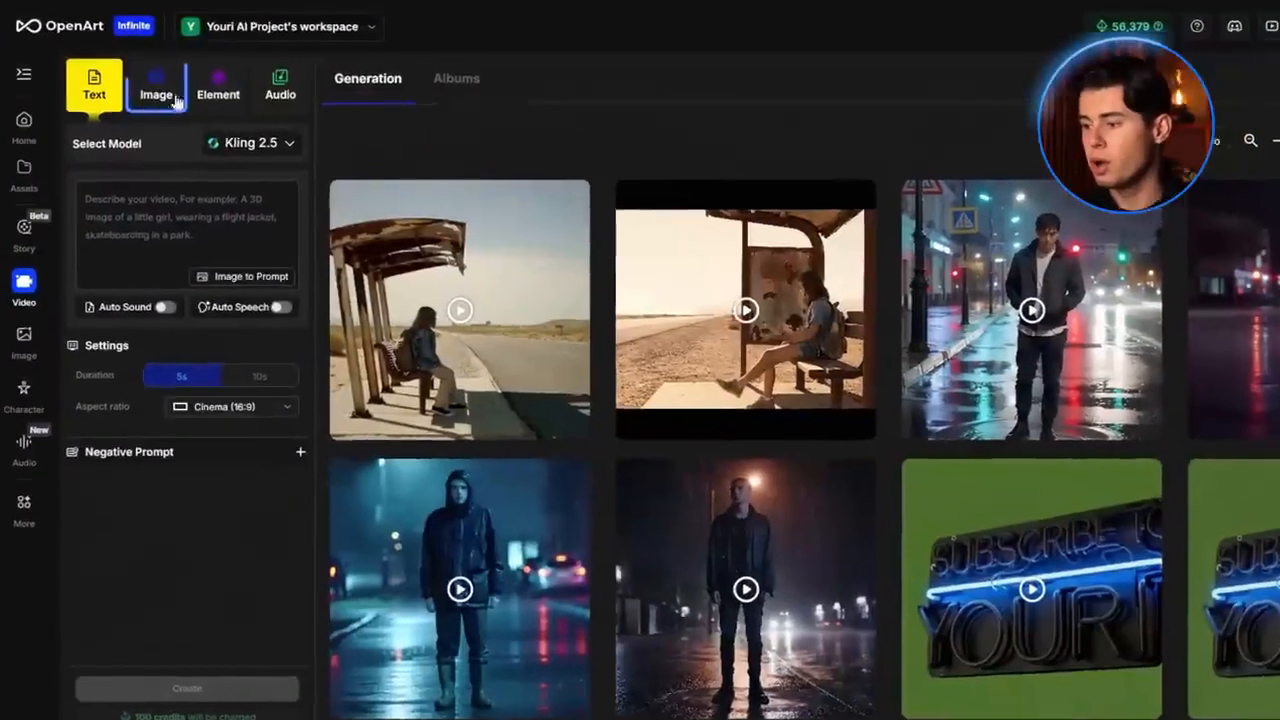
Switch to image-to-video generation with Kling 2.5 and open the generation history for the source image.
mouse_move(163, 83)
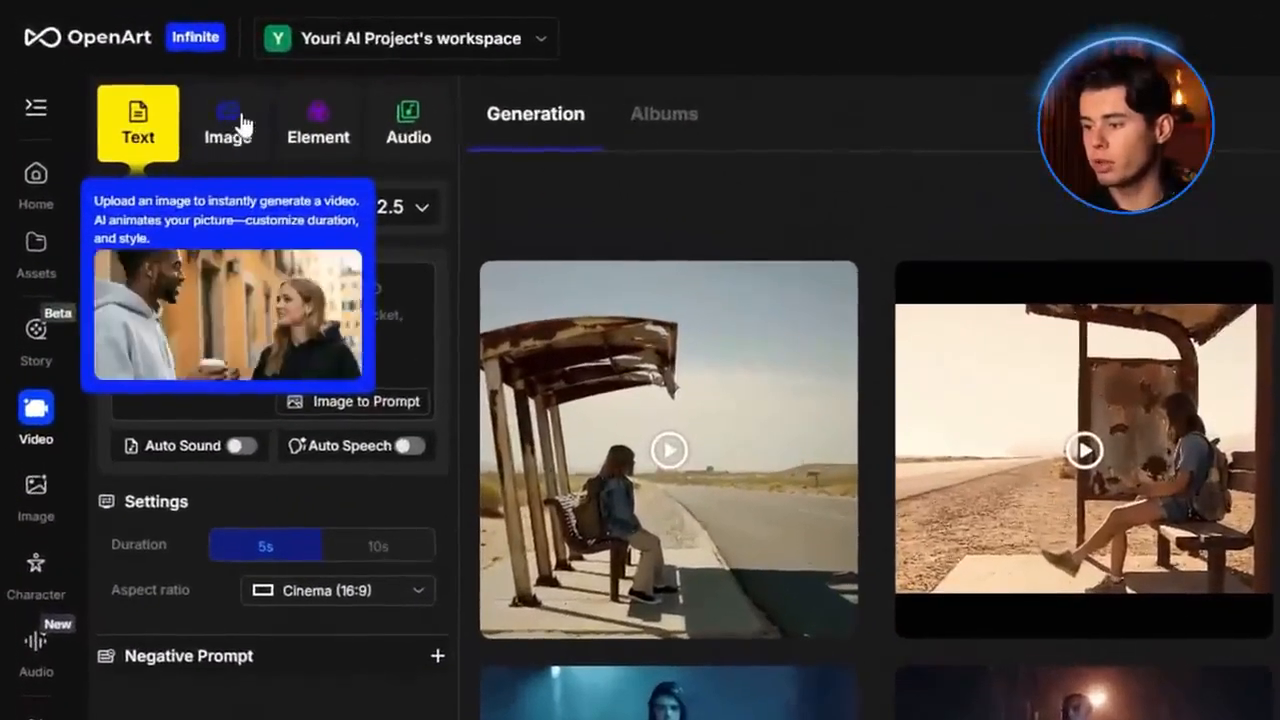
click(236, 124)
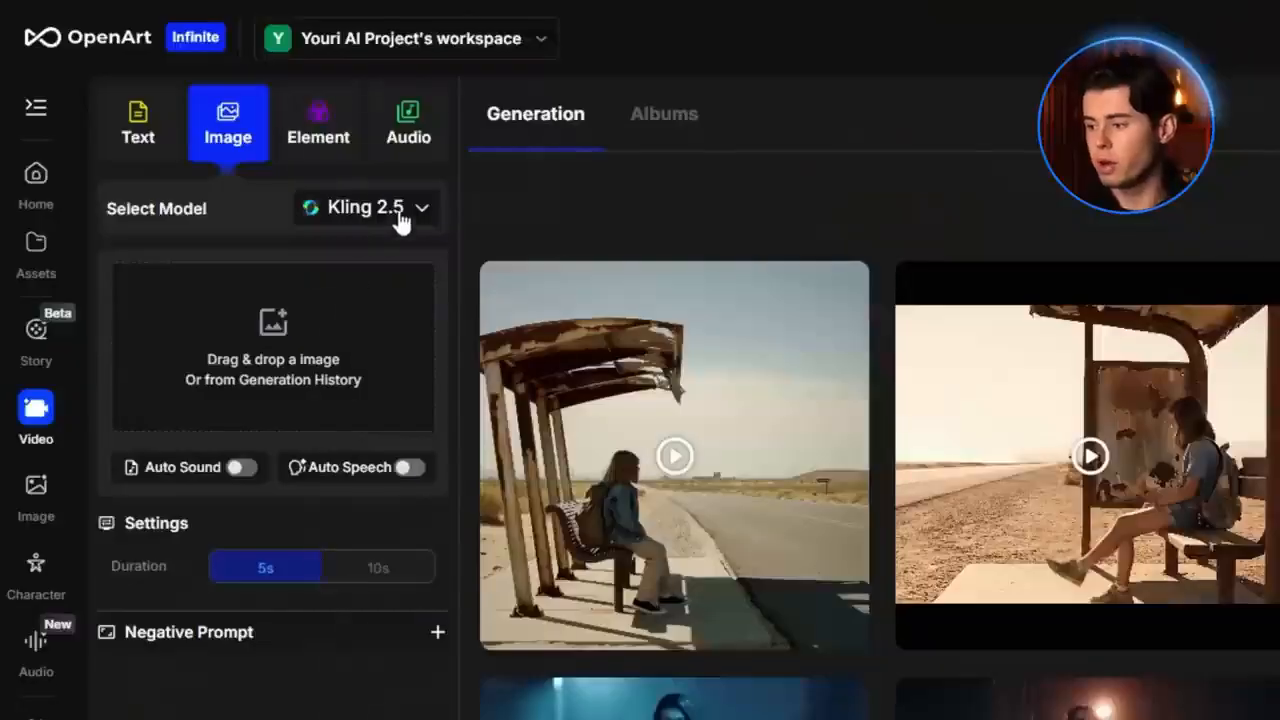
click(401, 220)
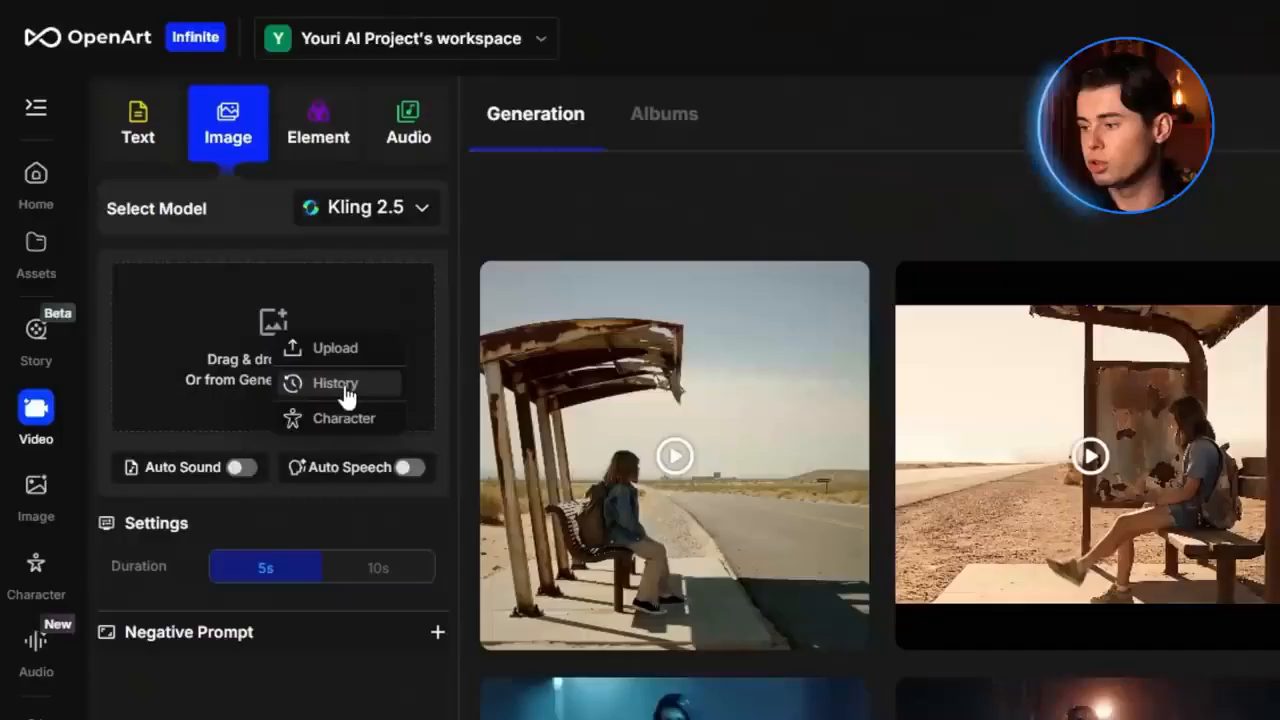
click(336, 381)
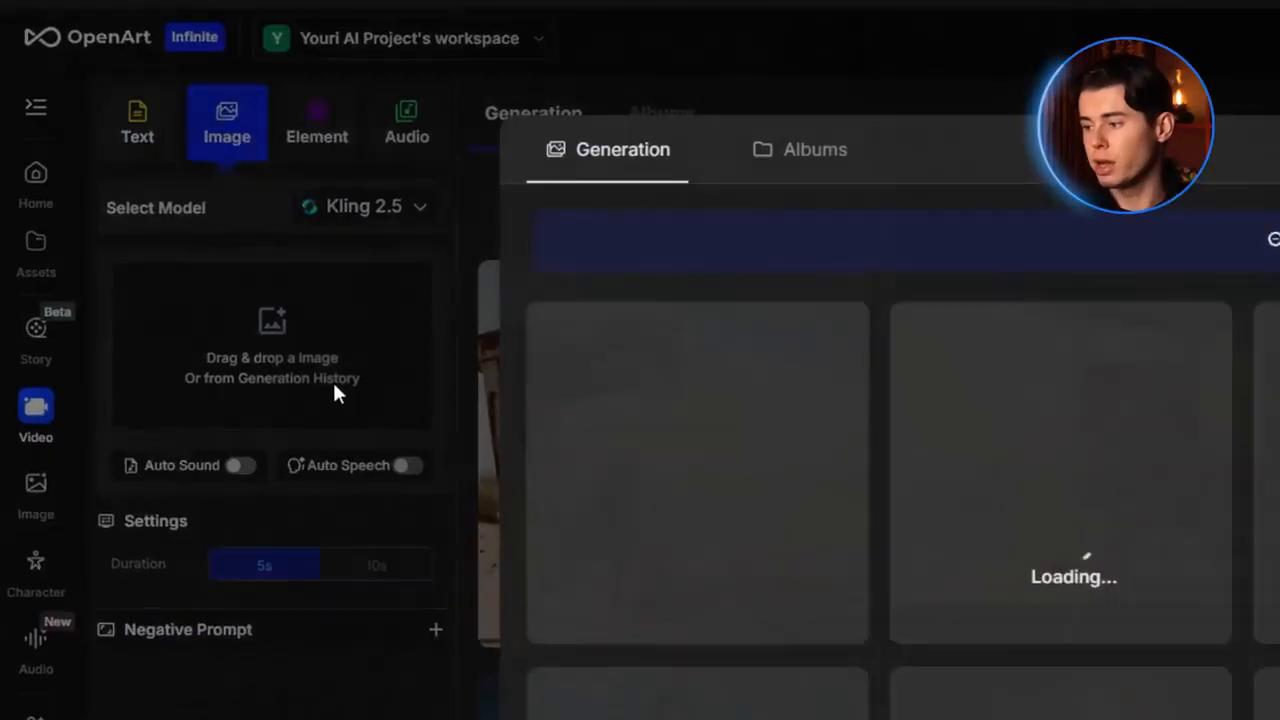
Generate a 5-second video from the squirrel tossing its acorn, using the prompt about catching the glowing acorn with glimmering sparkles.
scroll(828, 418, down, 10)
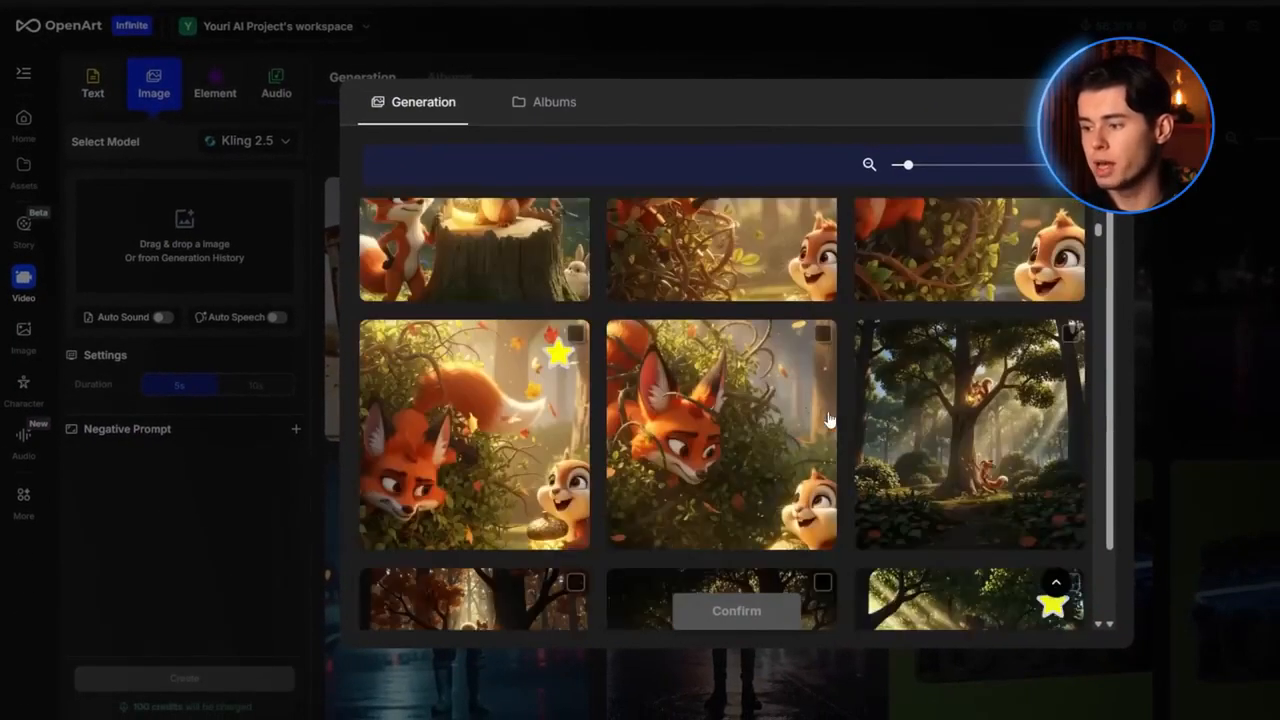
scroll(821, 414, down, 5)
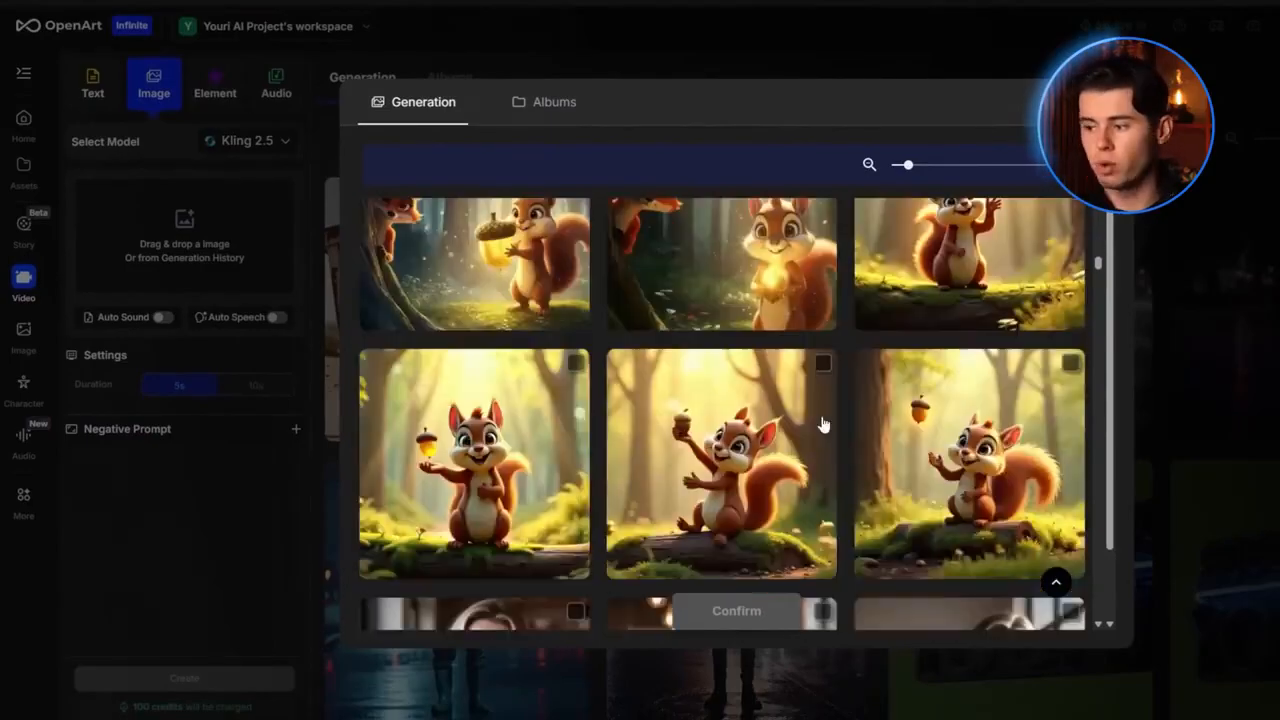
scroll(900, 400, up, 3)
click(992, 330)
click(736, 610)
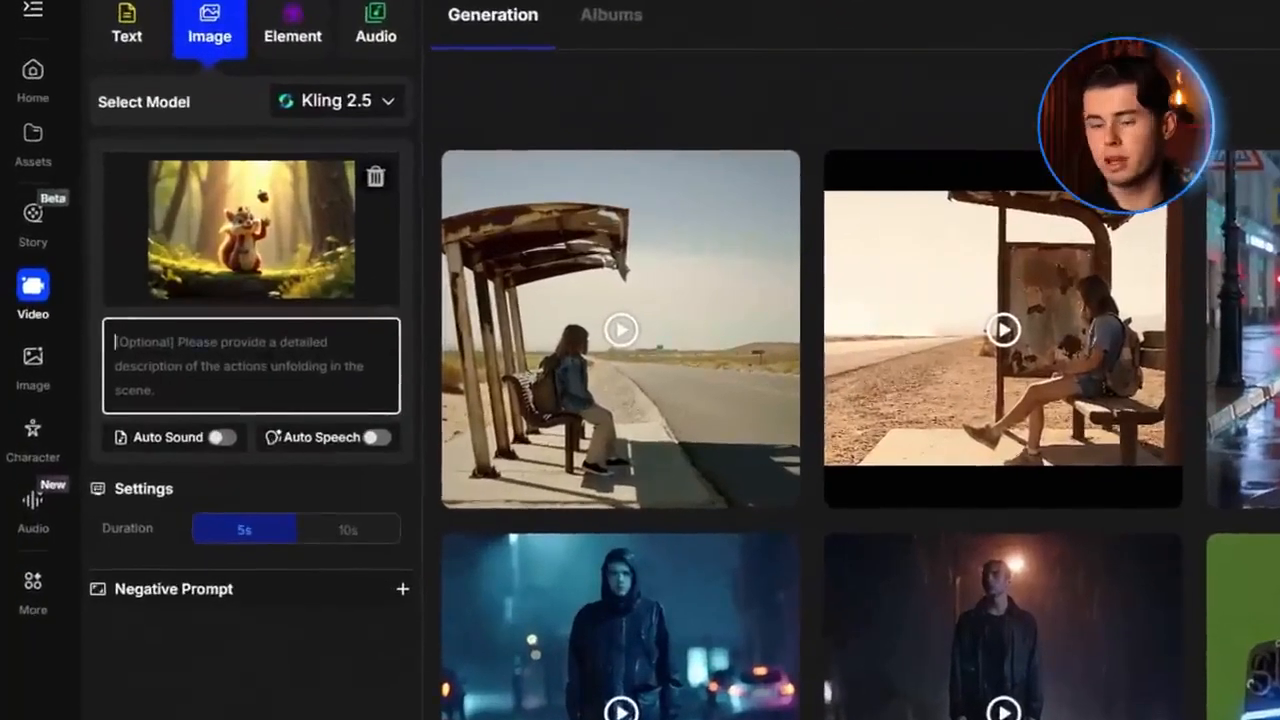
key(ctrl+v)
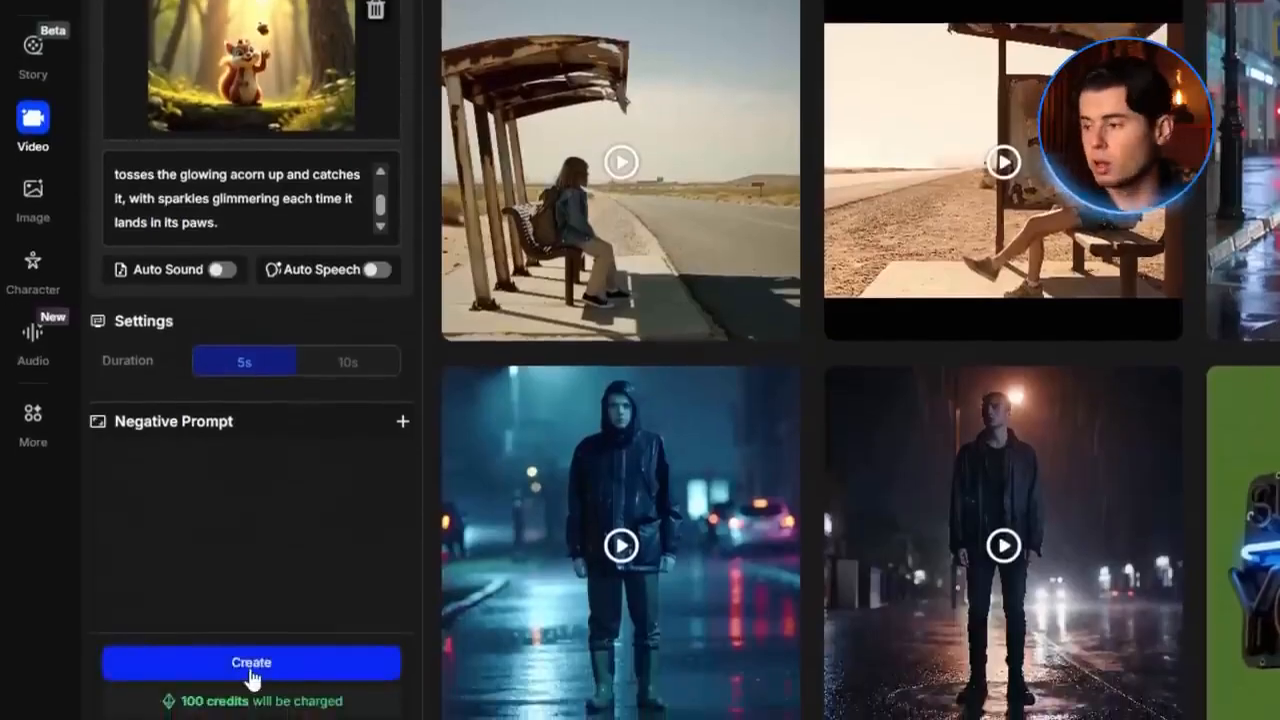
click(249, 668)
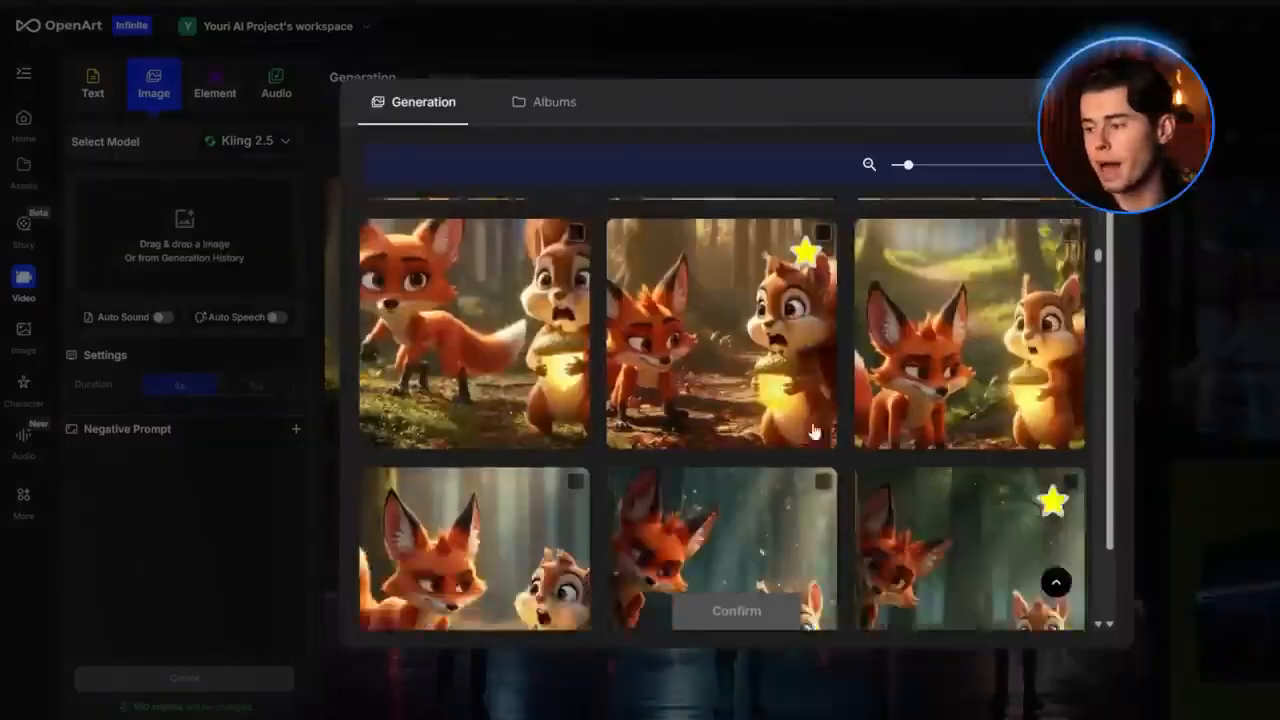
Generate a video from the image of the fox peeking from behind a tree, using the camera-zoom prompt that shifts focus to the squirrel.
scroll(827, 535, down, 3)
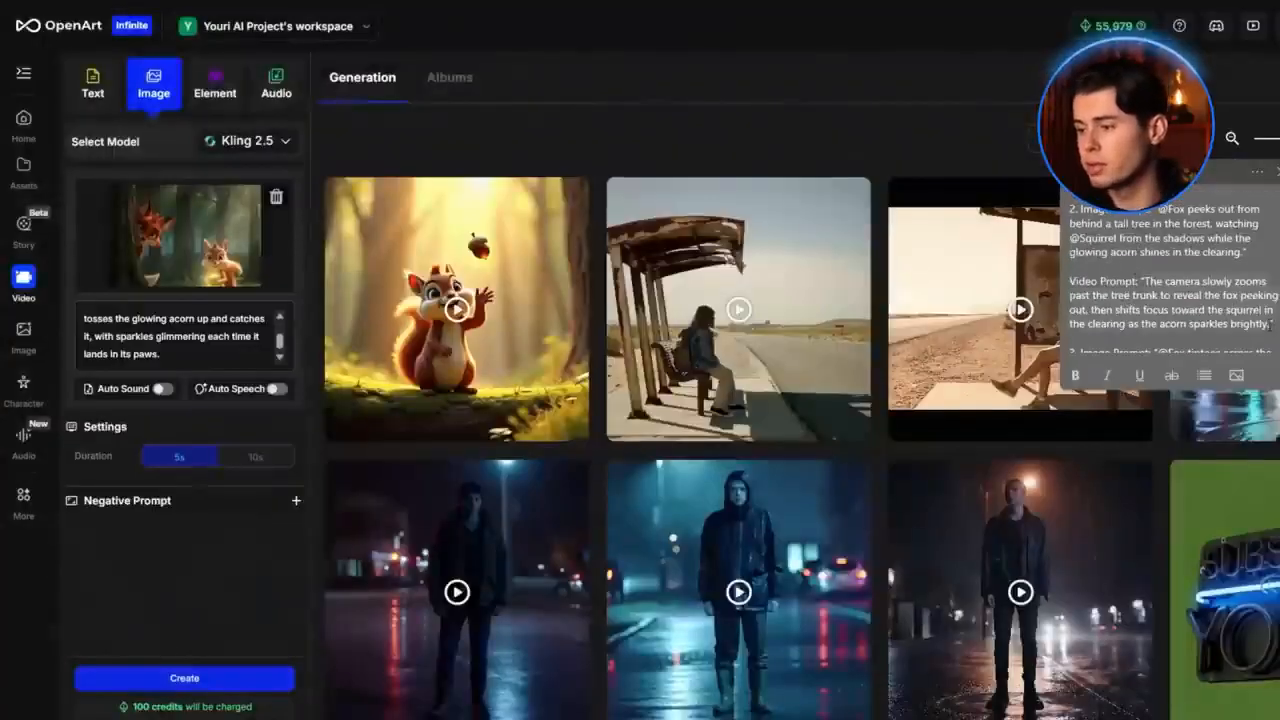
key(ctrl+a)
right_click(280, 331)
click(320, 463)
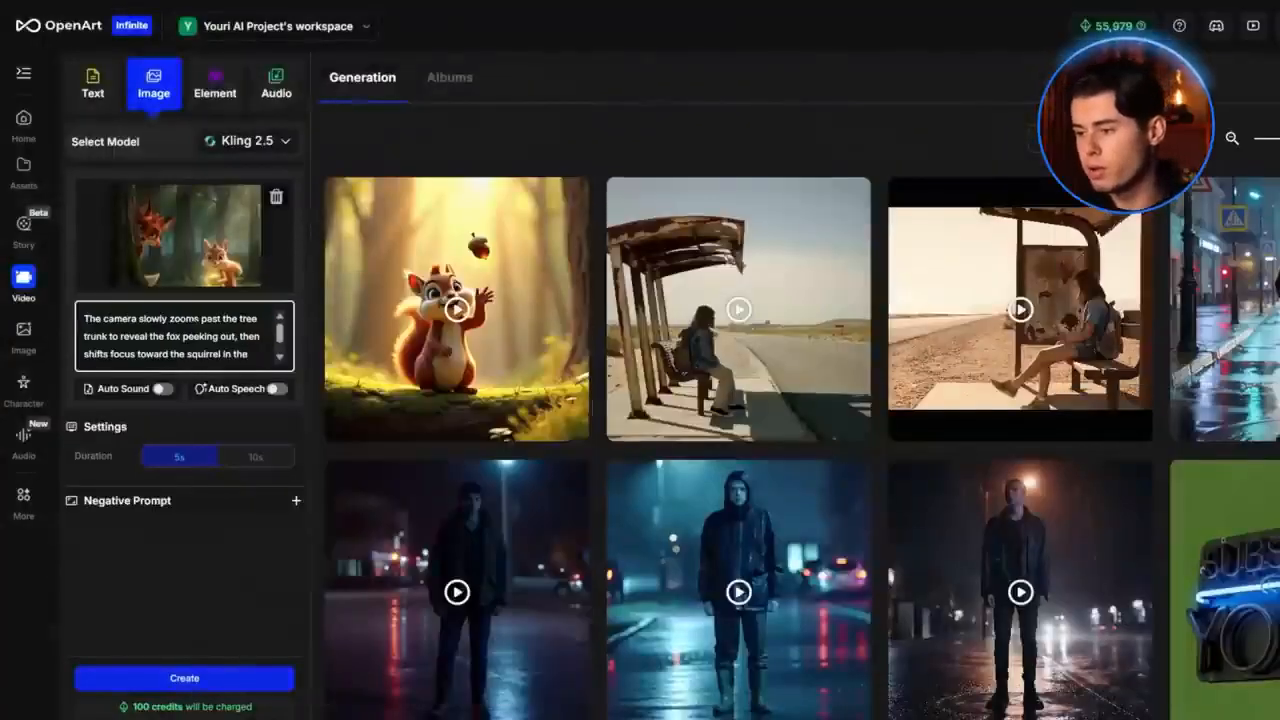
click(180, 677)
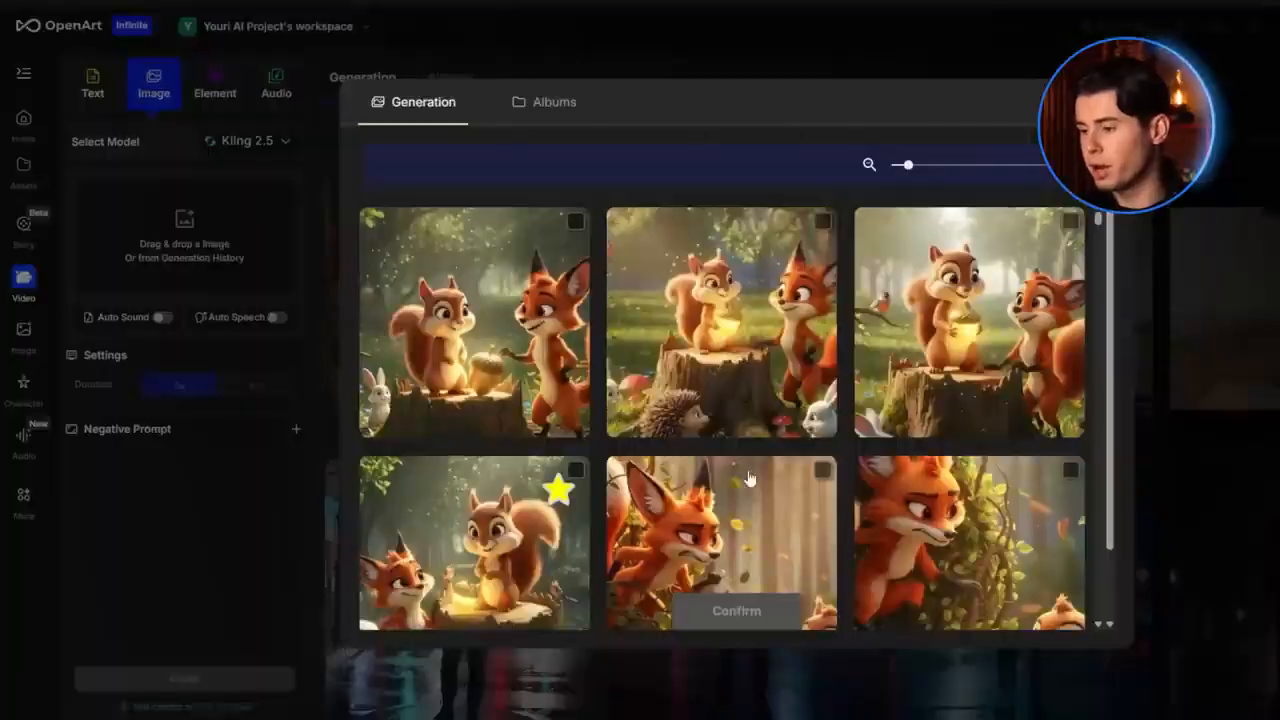
Load the history image of the fox sneaking up on the startled squirrel as the third video's source.
scroll(750, 478, down, 5)
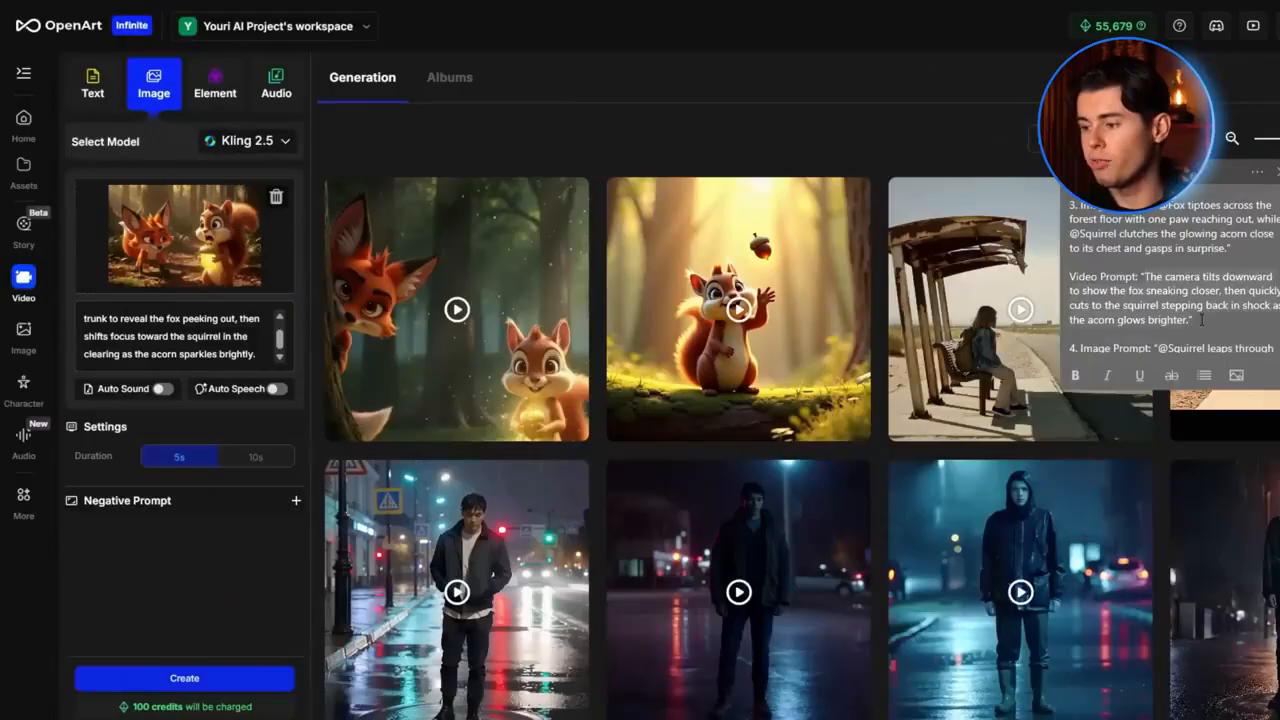
Switch to ChatGPT and copy the narration lines of Scenes 1, 2 and 3 into the message box as continuous text.
key(alt+Tab)
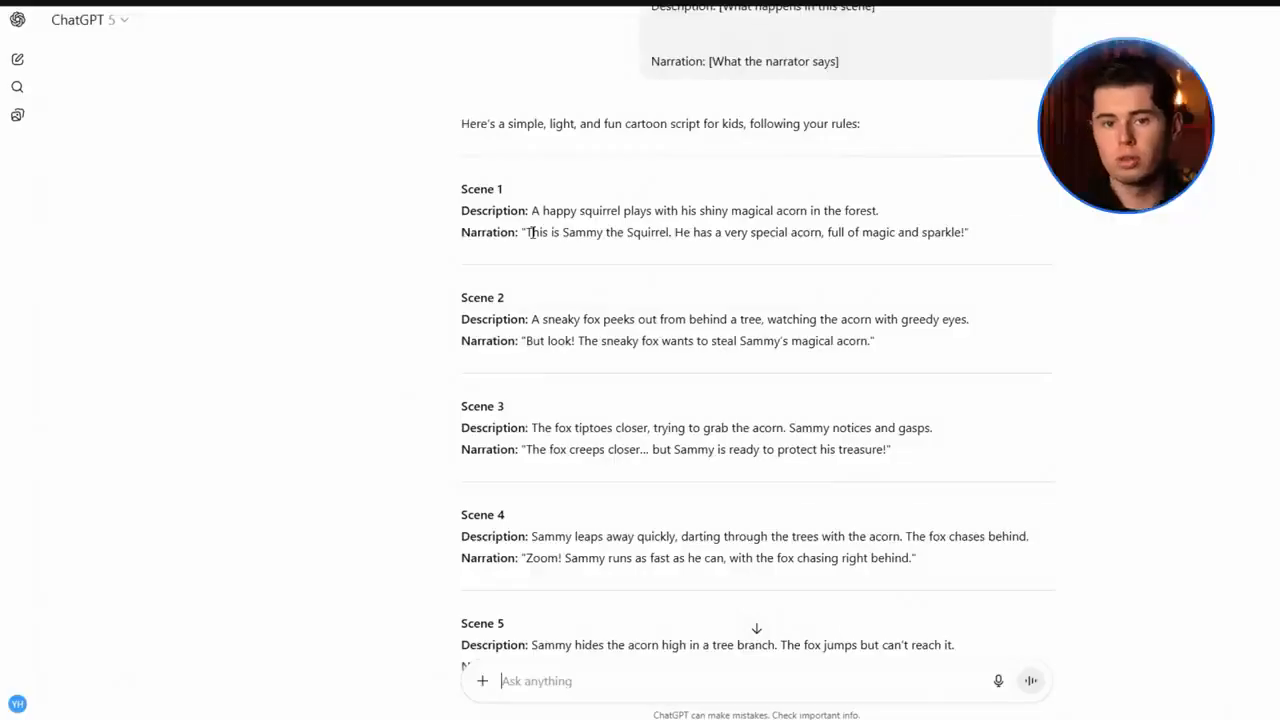
drag(531, 229, 951, 260)
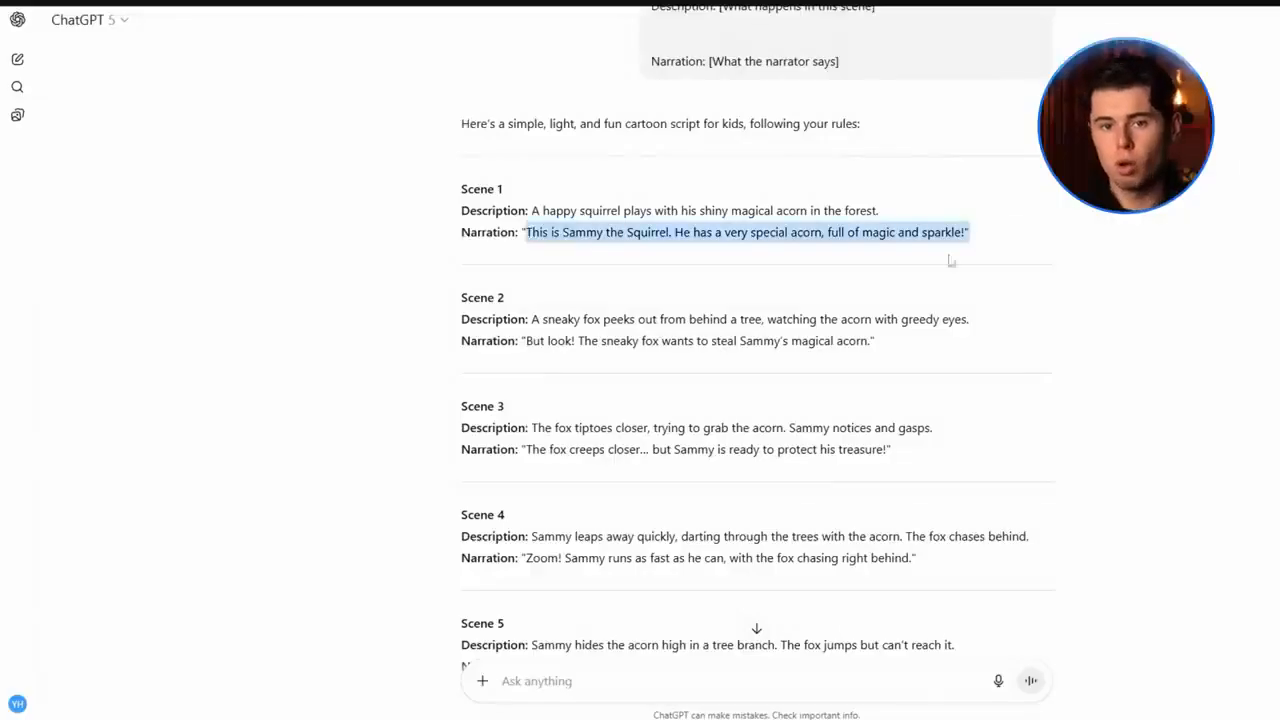
key(ctrl+c)
key(ctrl+v)
scroll(750, 400, down, 2)
drag(523, 186, 873, 187)
key(ctrl+c)
key(ctrl+v)
drag(523, 295, 889, 296)
key(ctrl+c)
key(ctrl+v)
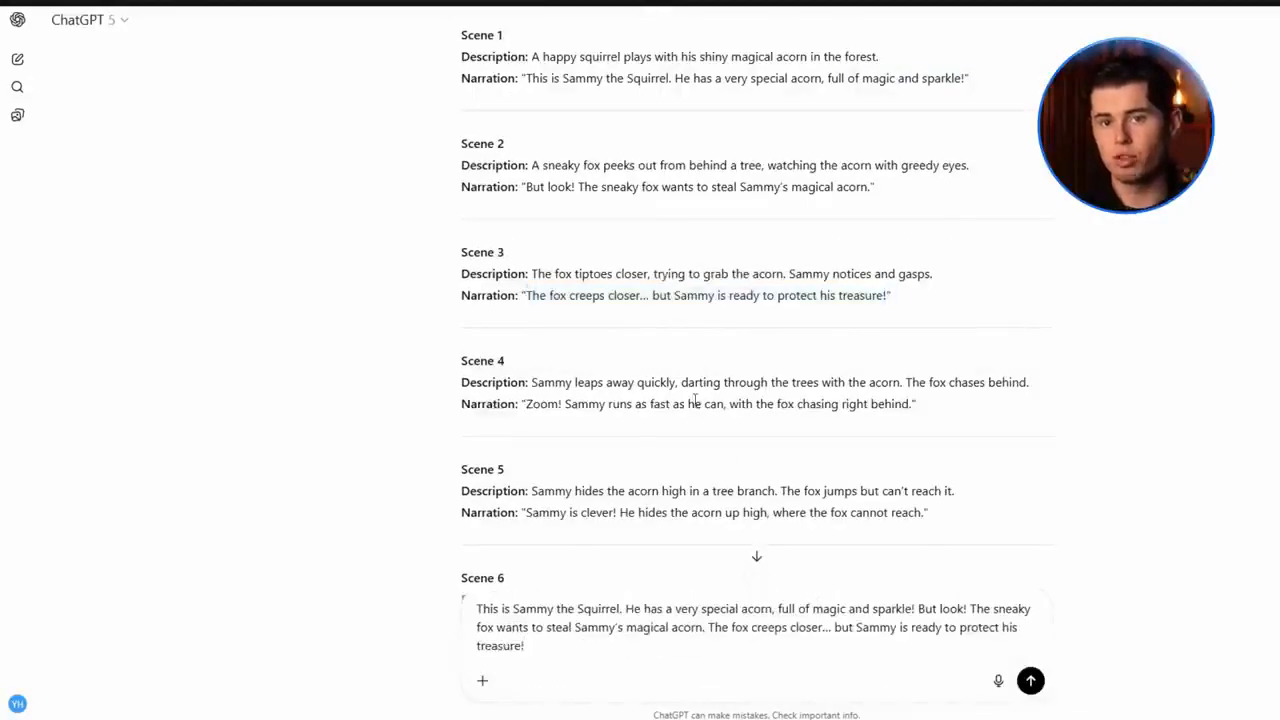
Append the narration lines of Scenes 4 to 7 to the combined narration text.
scroll(526, 329, down, 1)
key(ctrl+v)
scroll(581, 450, down, 1)
drag(526, 358, 627, 358)
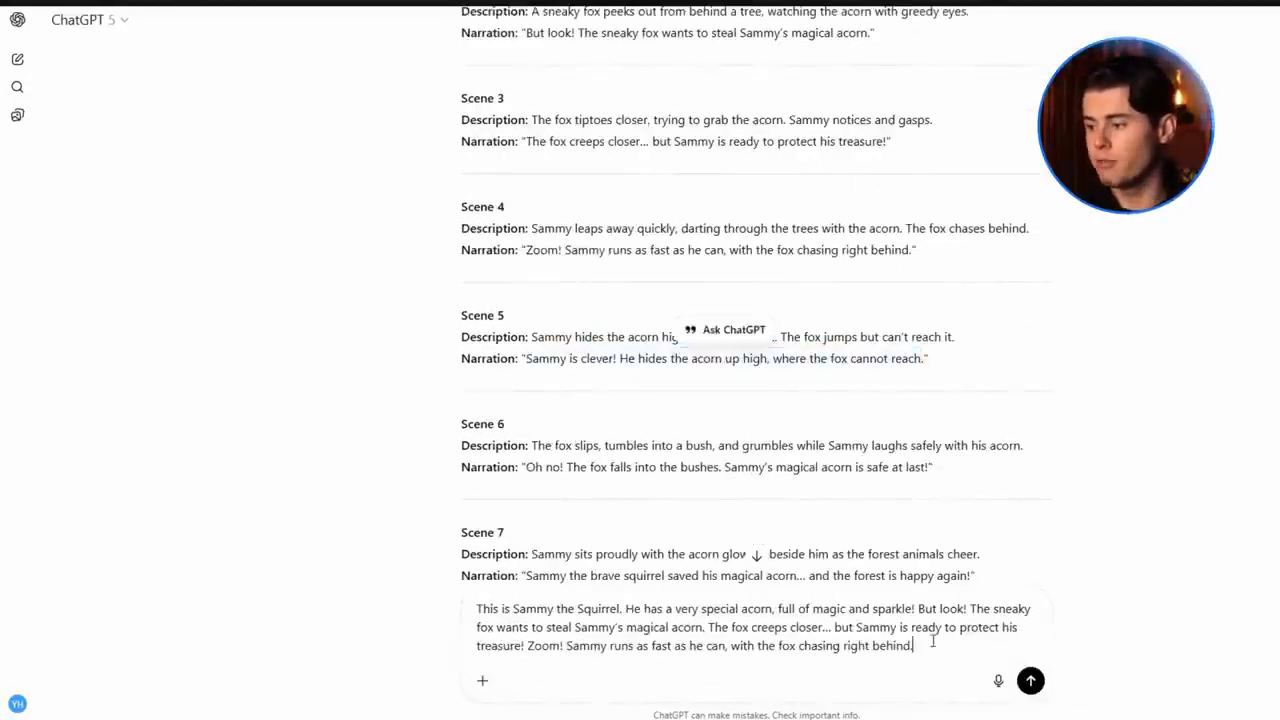
key(ctrl+c)
key(ctrl+v)
scroll(527, 312, down, 1)
key(ctrl+c)
key(ctrl+v)
drag(524, 421, 666, 421)
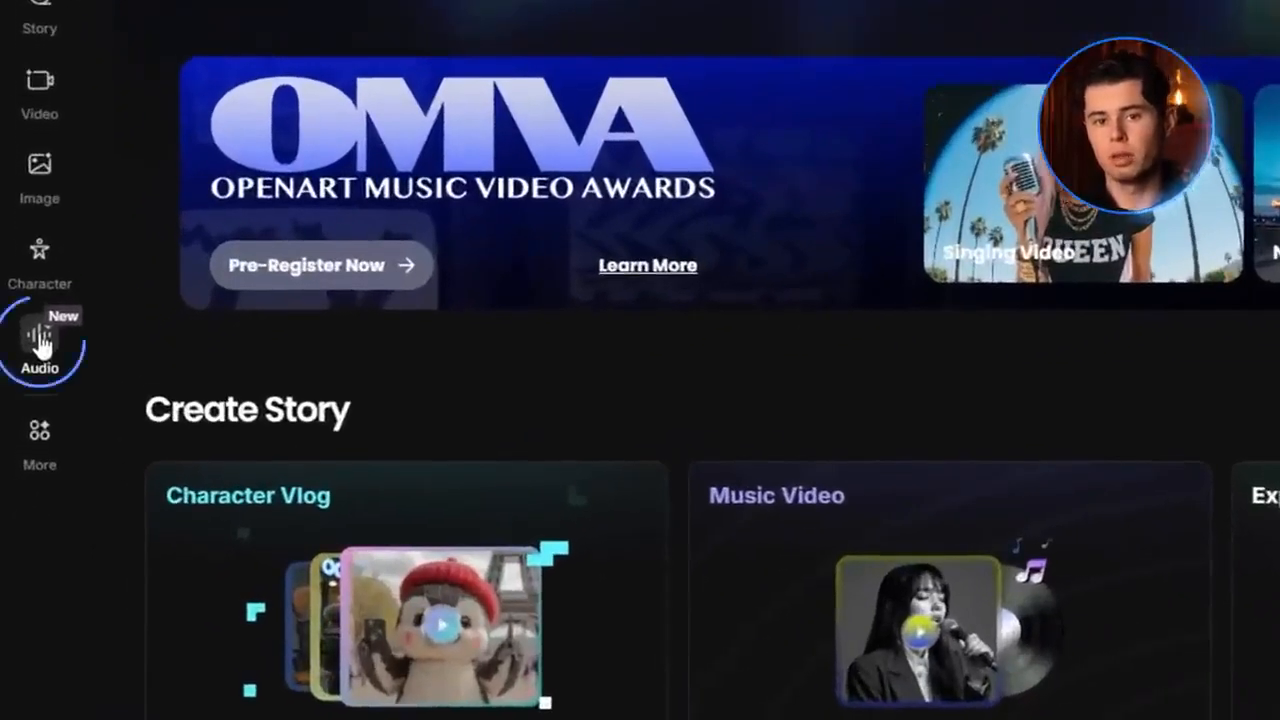
Open OpenArt's voice-over creator and paste the combined story narration as the script.
click(40, 343)
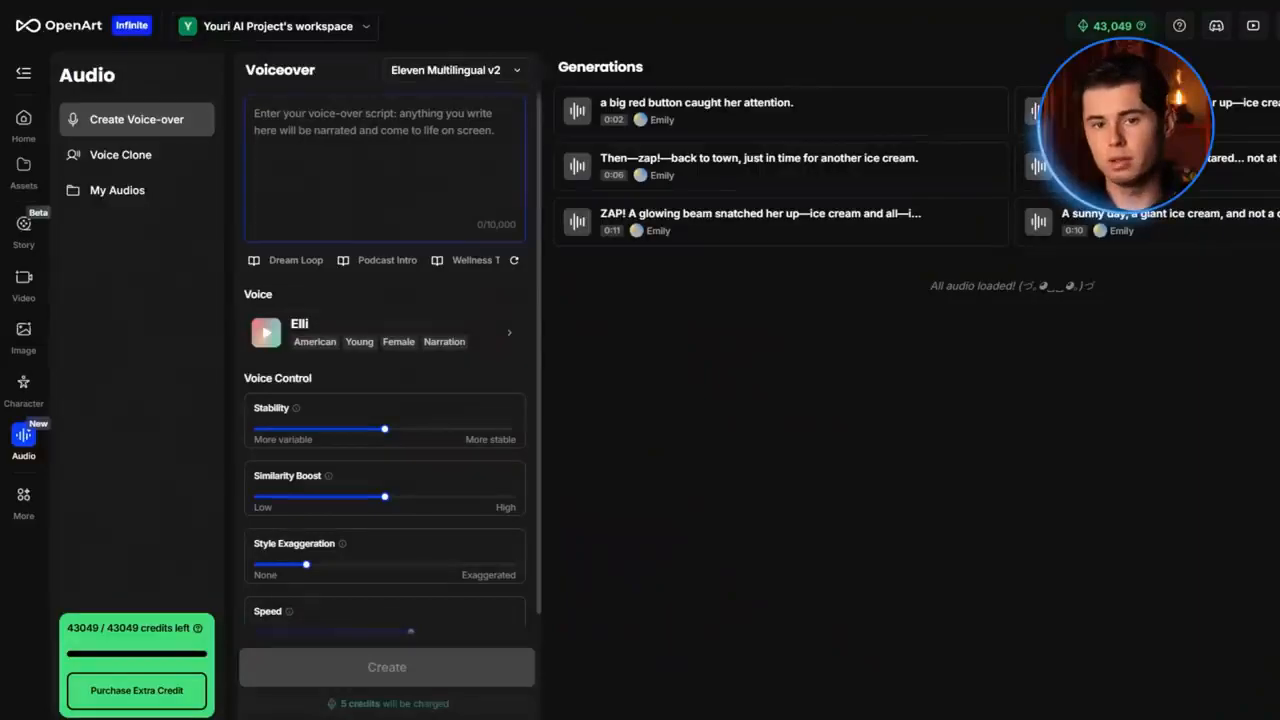
key(ctrl+v)
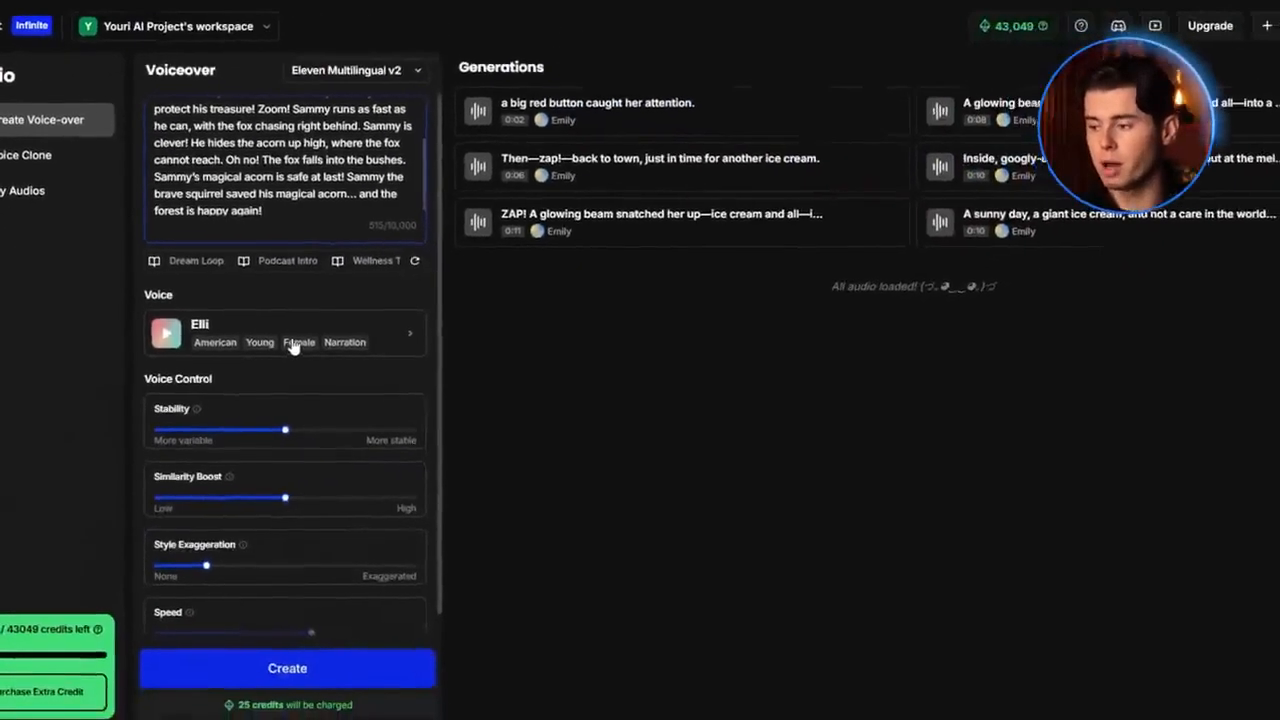
Filter the available voice-over voices by American accent, male gender and old age.
click(550, 540)
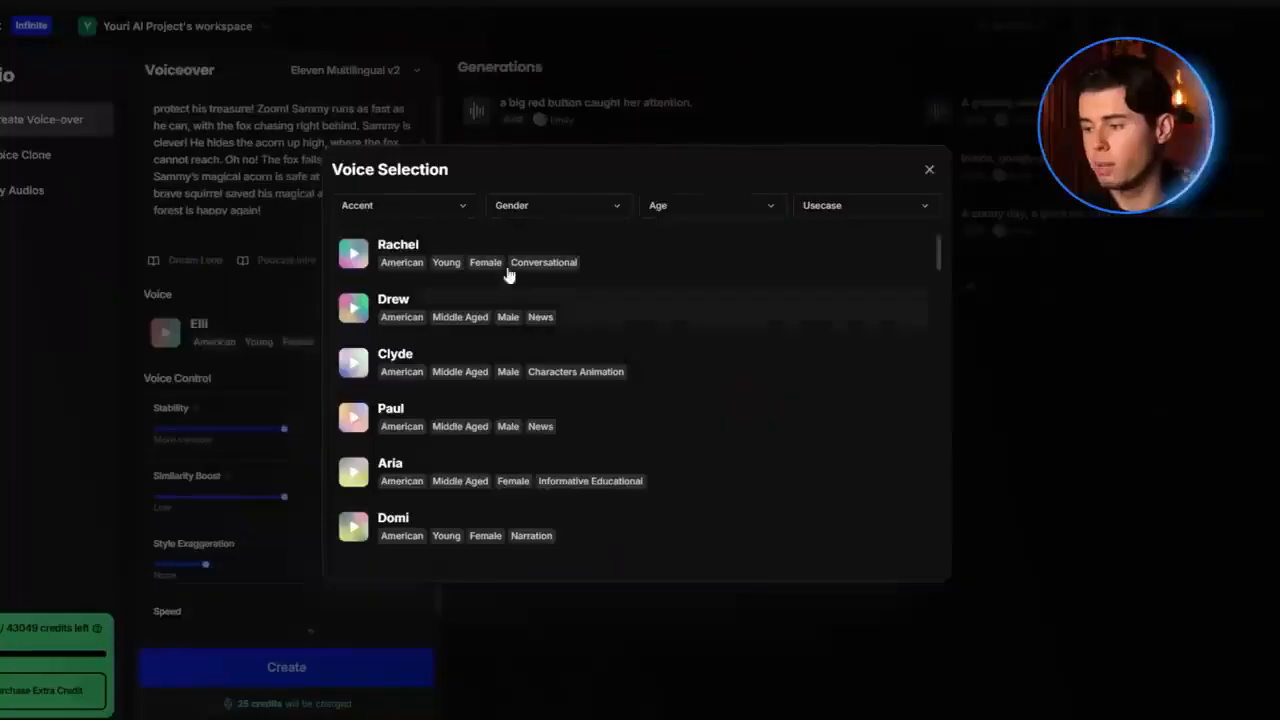
click(400, 205)
click(403, 260)
click(525, 207)
click(510, 289)
click(670, 205)
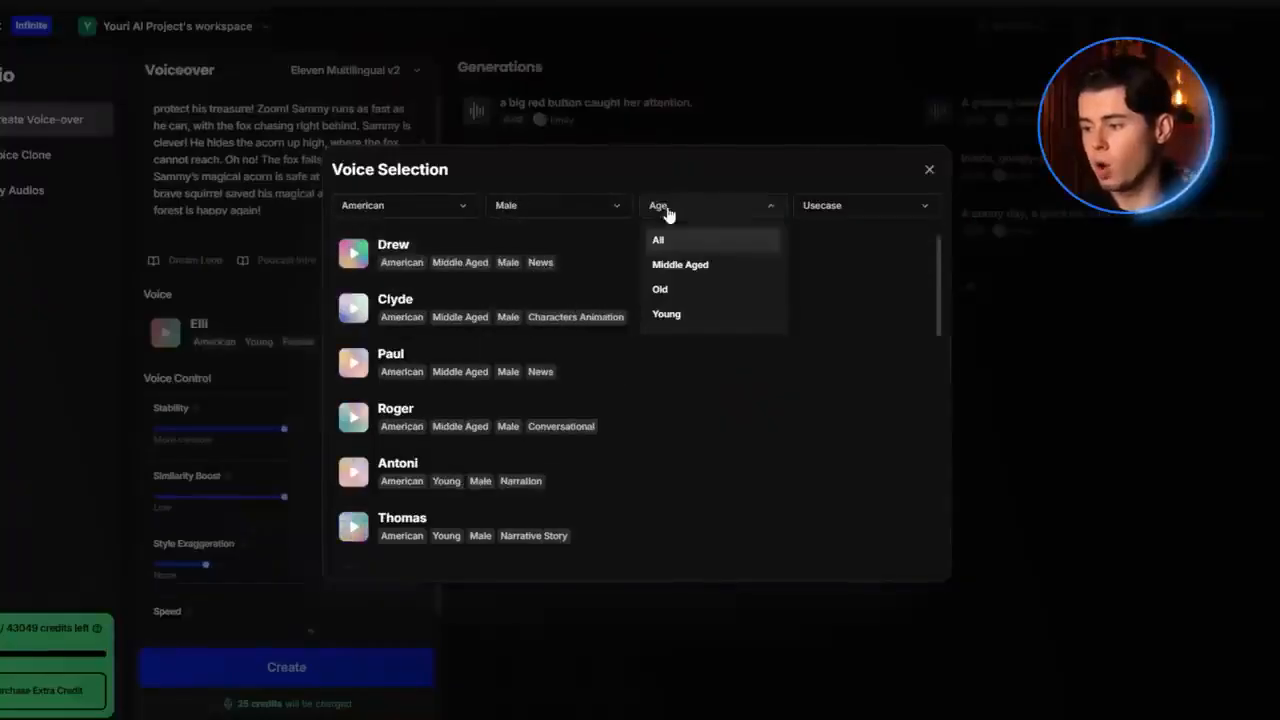
click(670, 289)
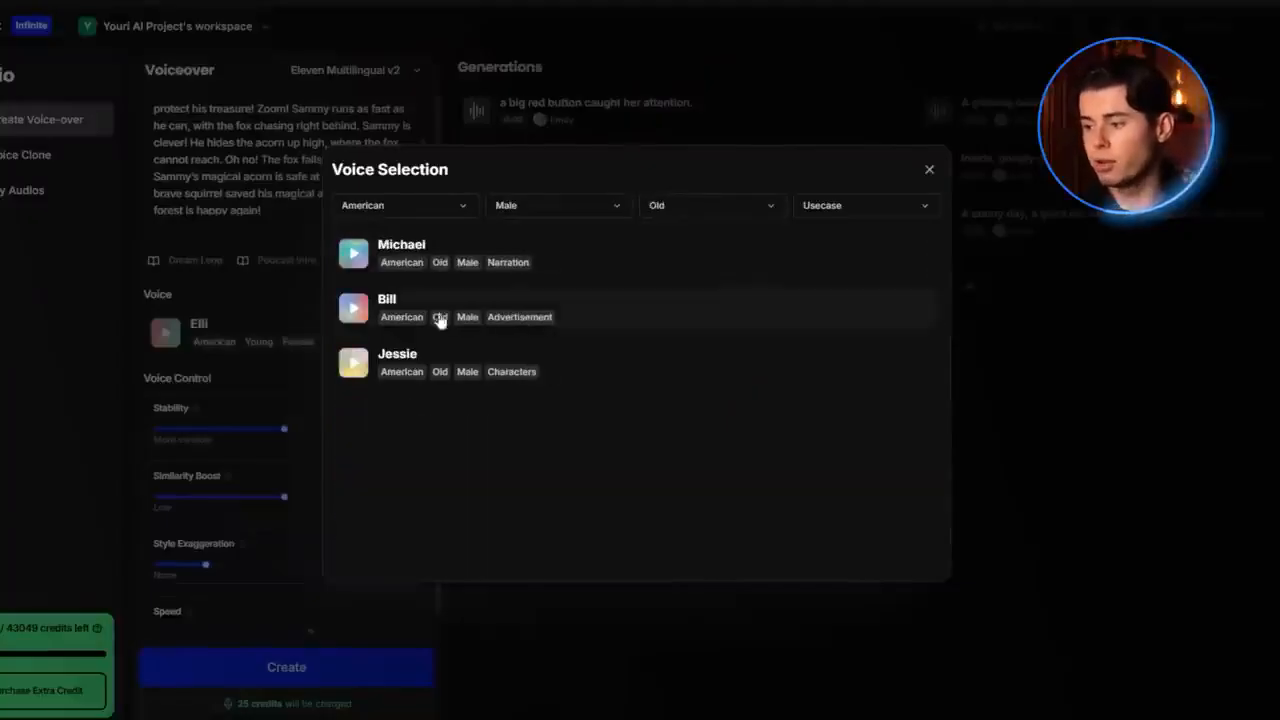
Preview the Jessie character voice and choose it for the voice-over.
click(353, 364)
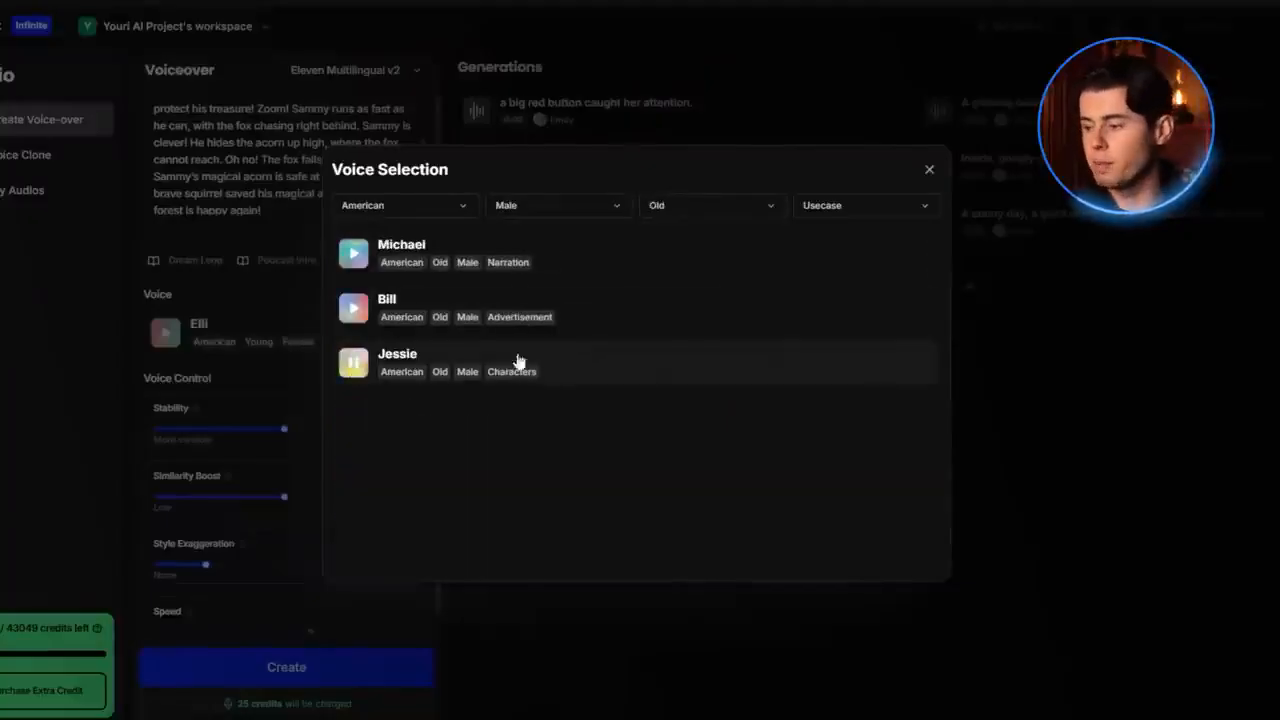
click(587, 366)
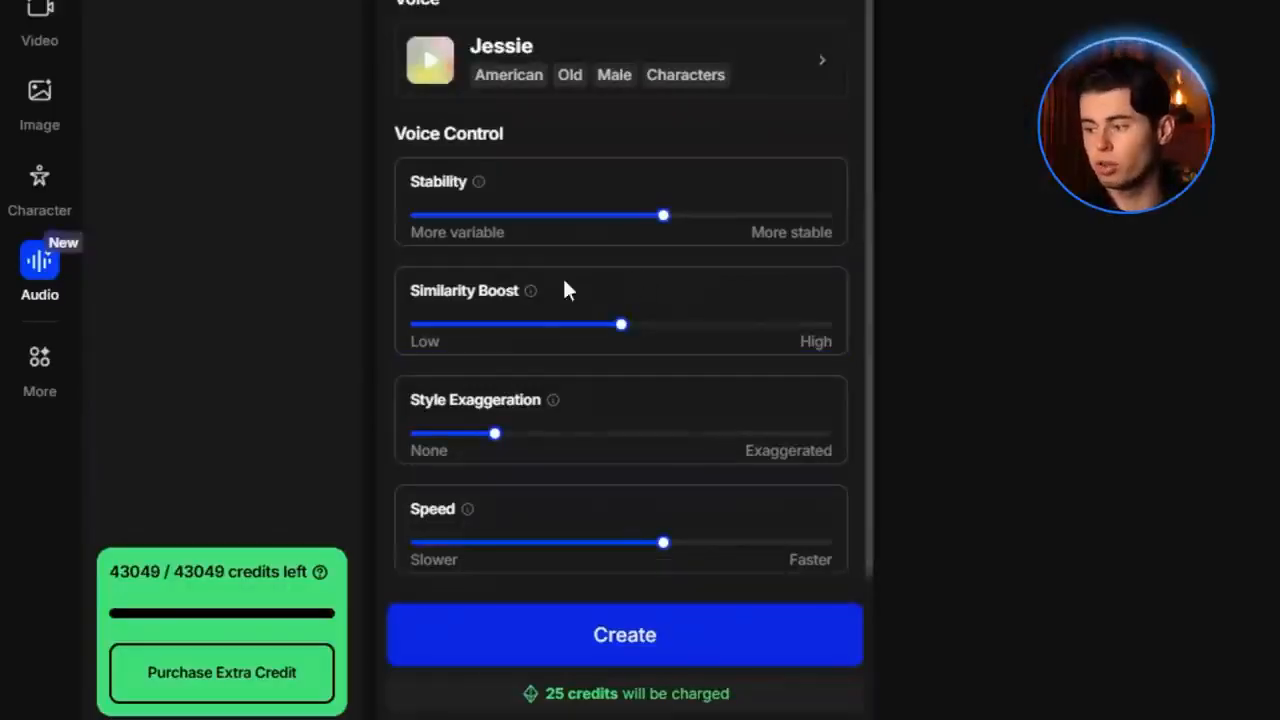
mouse_move(620, 338)
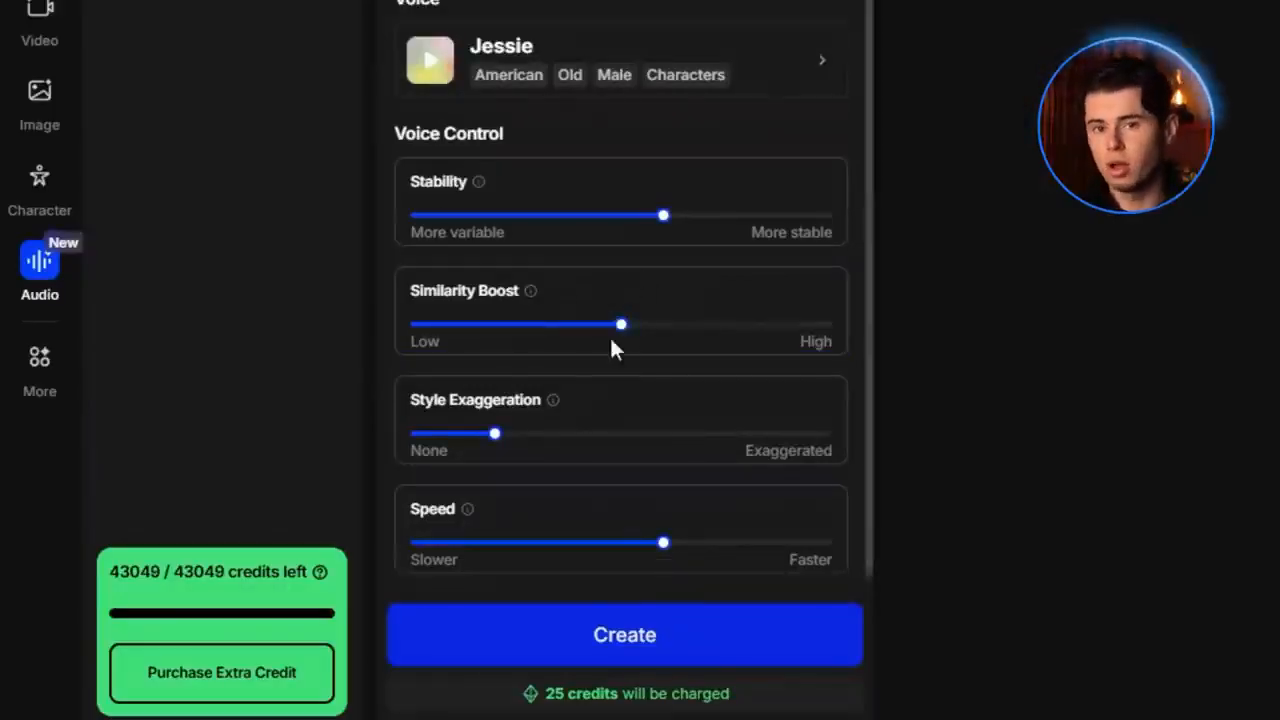